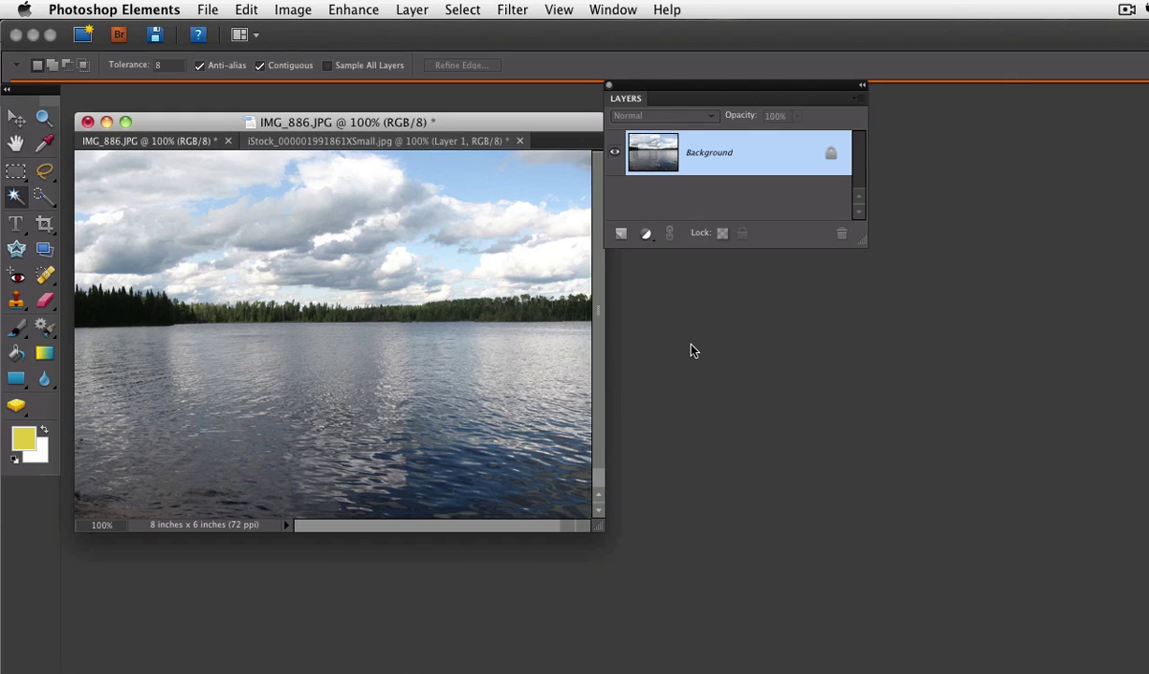
Select the whole lake-and-clouds photo with Select All and copy it to the clipboard
left_click(468, 12)
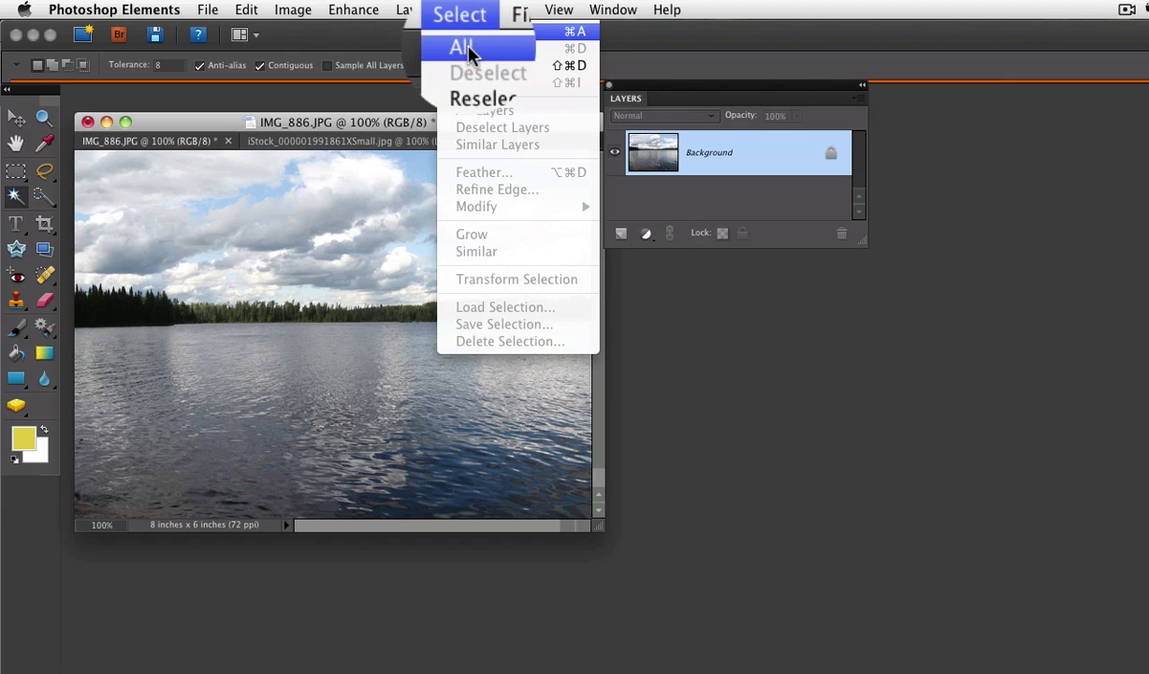
left_click(468, 48)
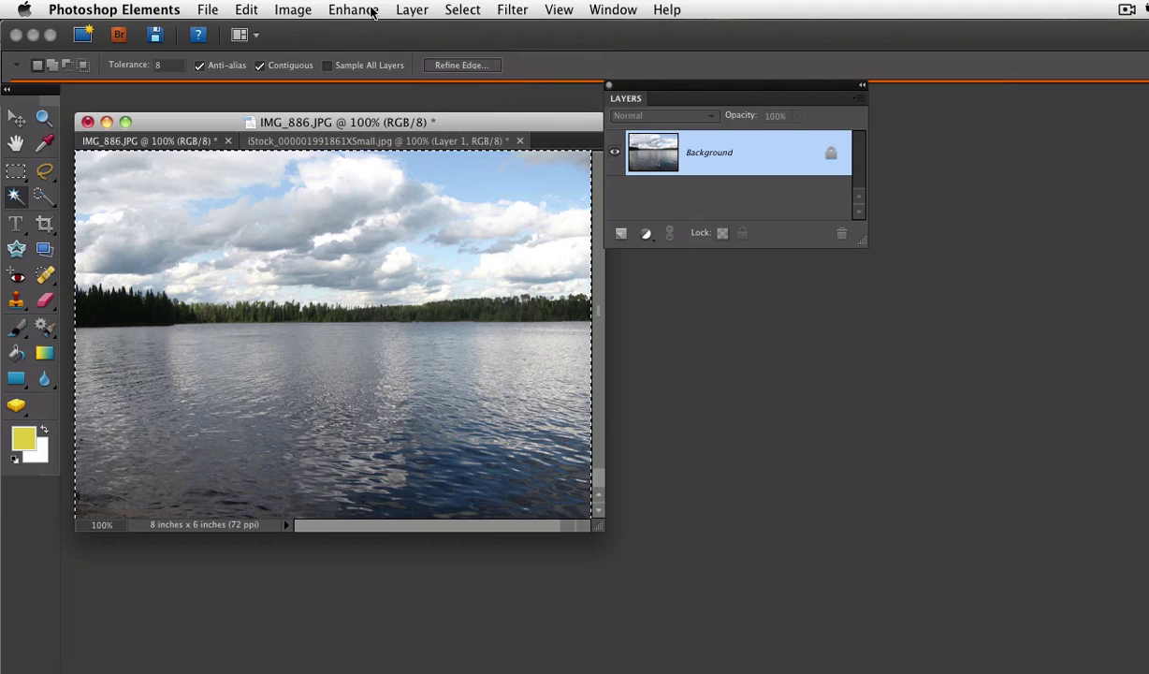
left_click(246, 9)
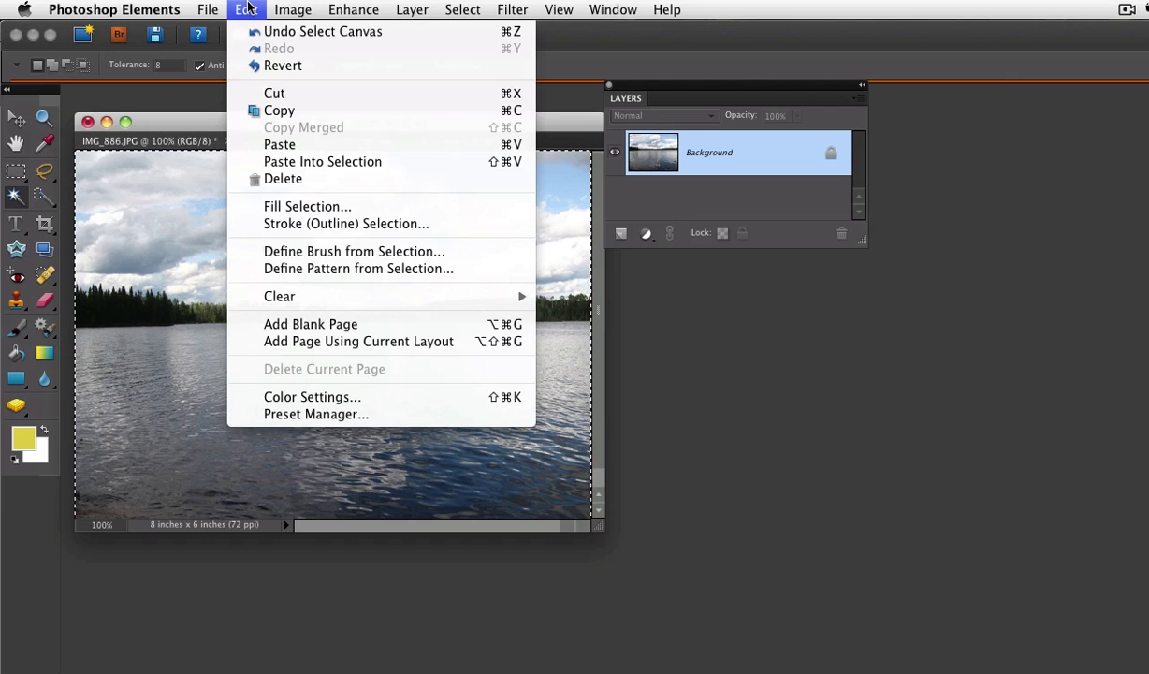
left_click(267, 109)
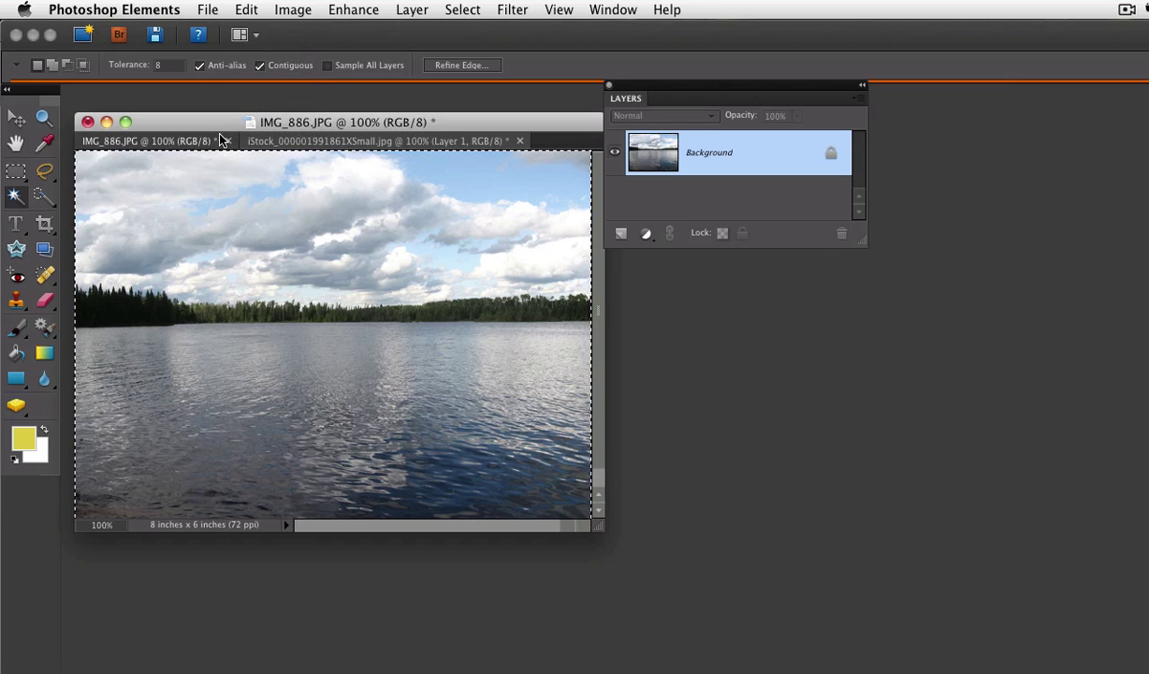
On the TV photo, undo the mistaken plain paste by deleting Layer 2, keeping Layer 1 and Background
left_click(300, 144)
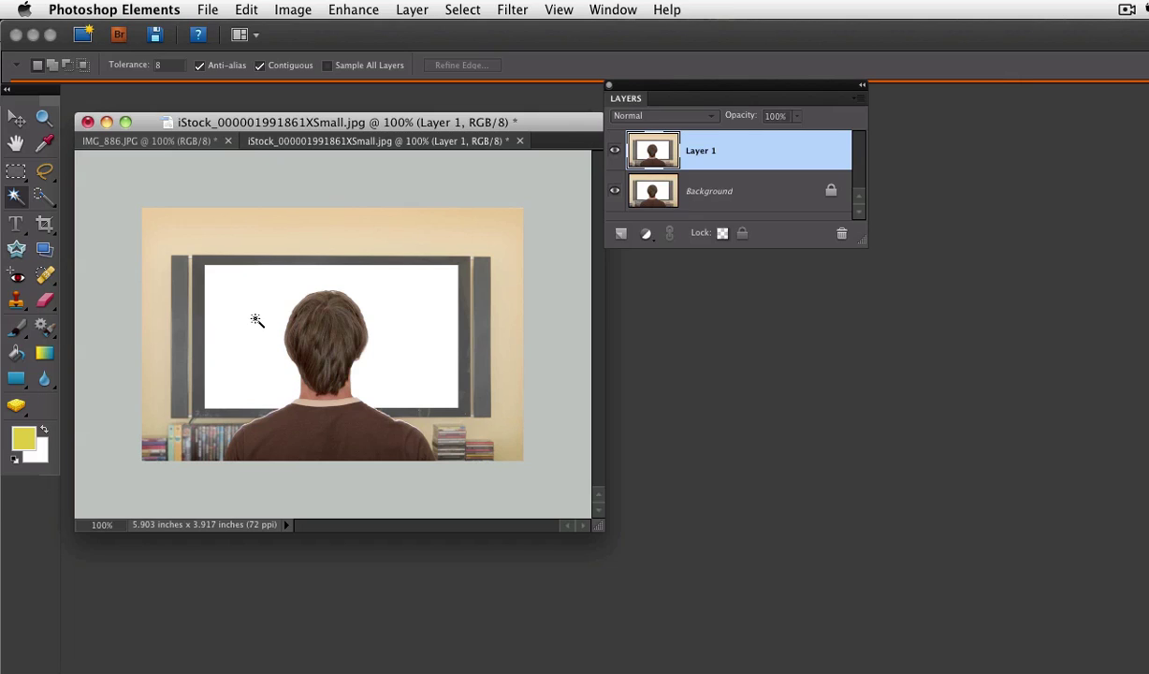
left_click(256, 320)
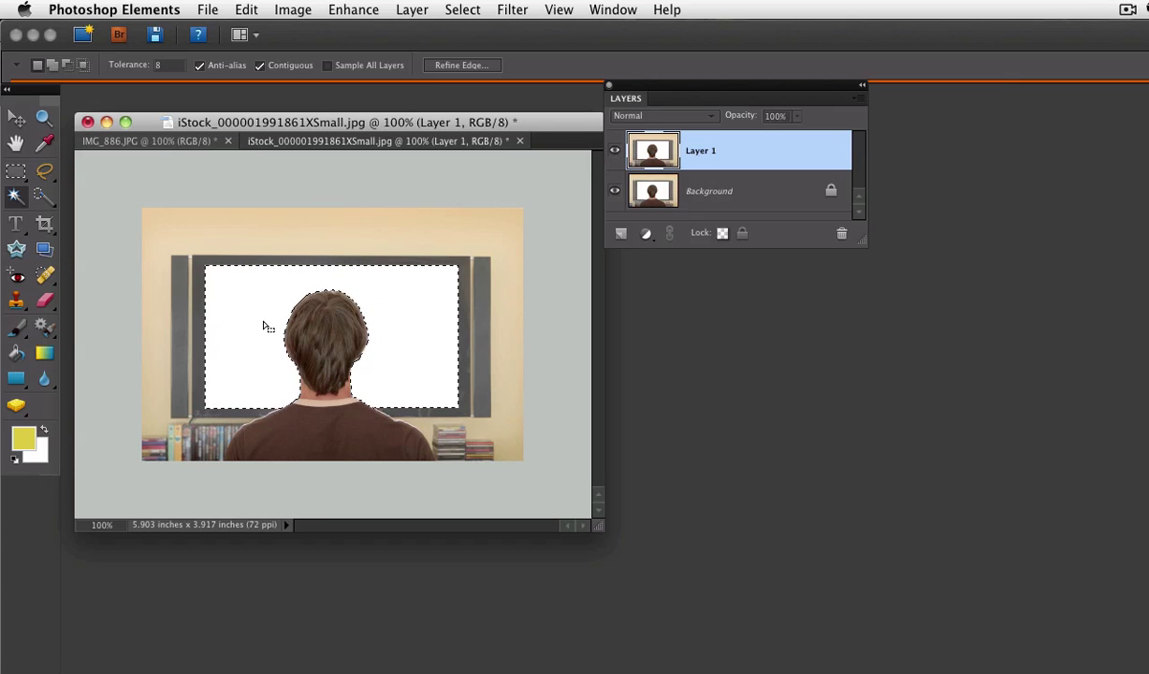
left_click(248, 9)
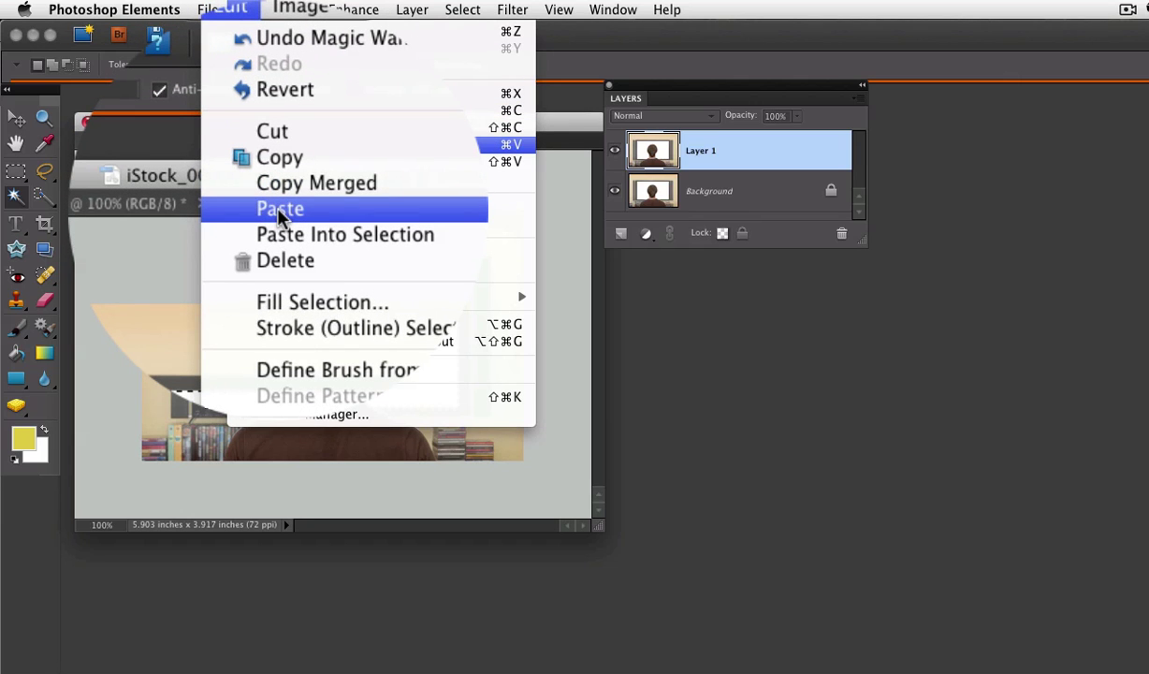
left_click(277, 144)
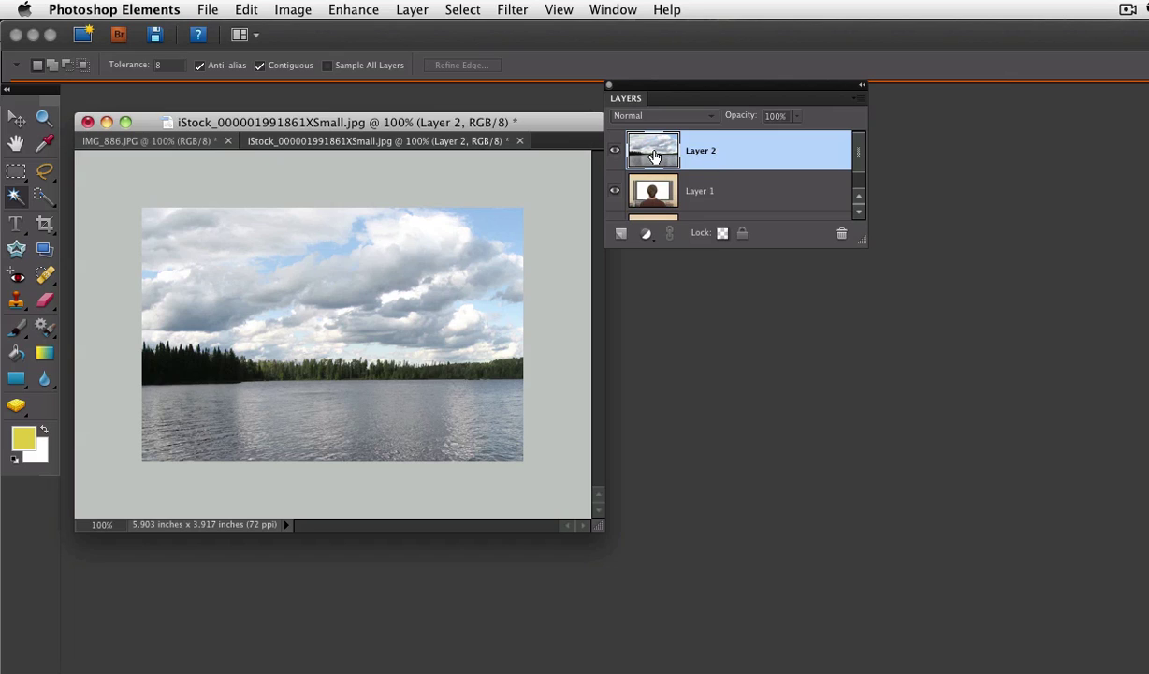
left_click_drag(654, 157, 841, 233)
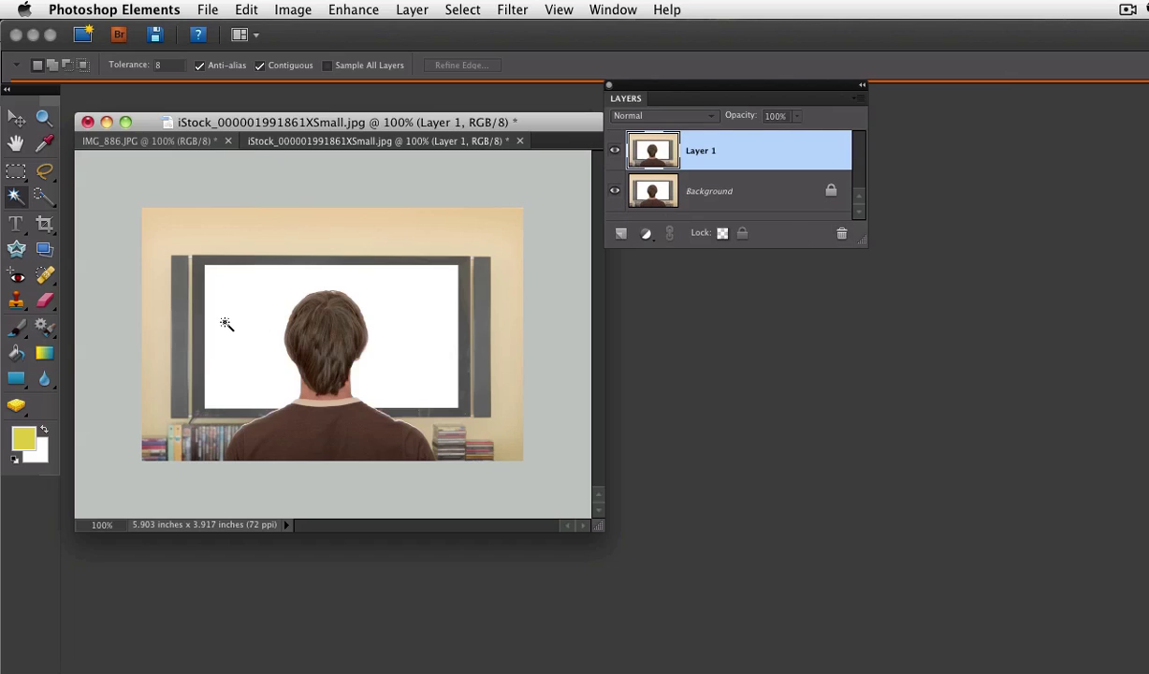
Magic Wand the white TV screen and Paste Into Selection so the lake appears behind the viewer
left_click(246, 324)
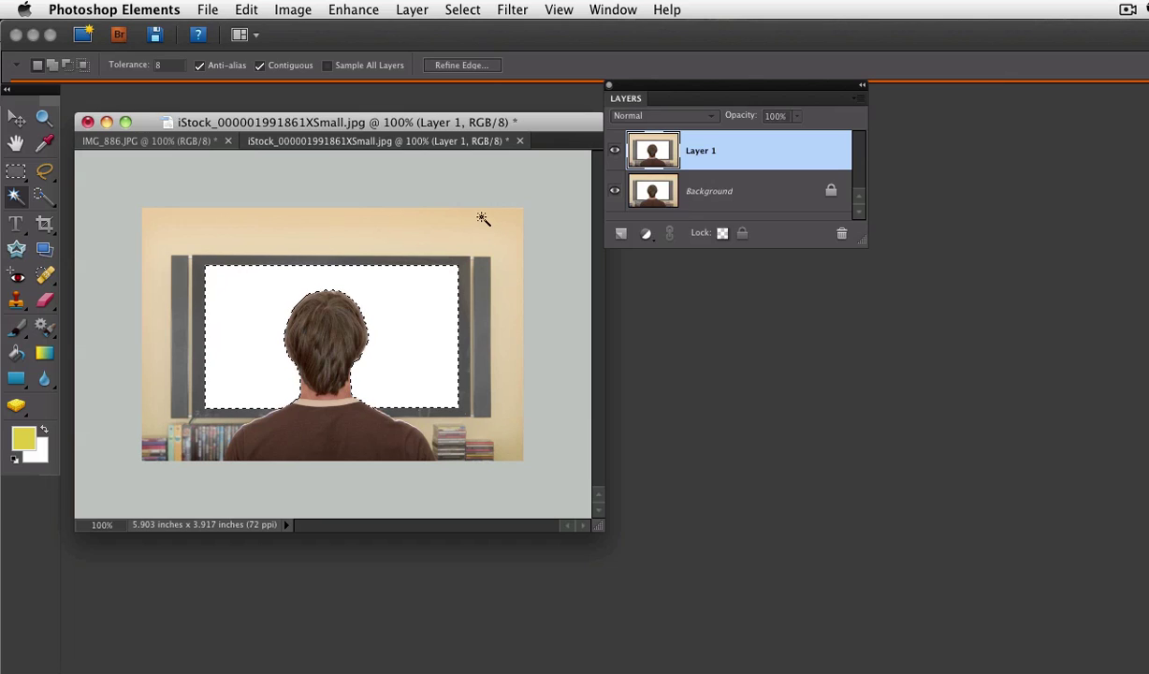
left_click(249, 10)
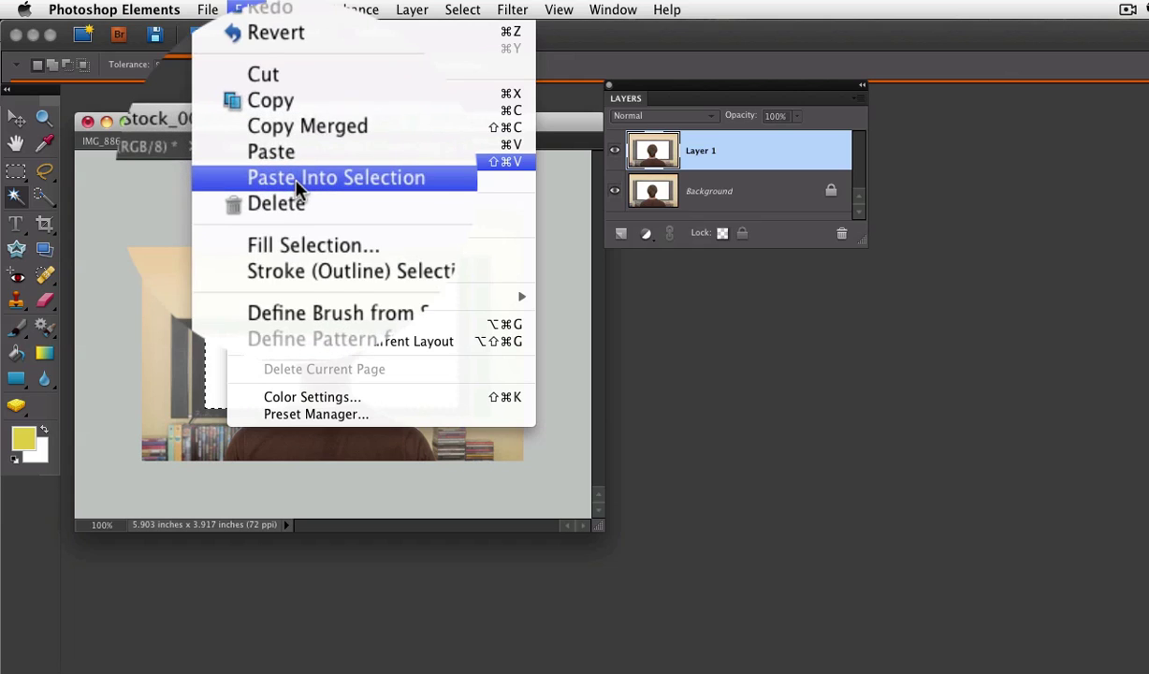
left_click(297, 169)
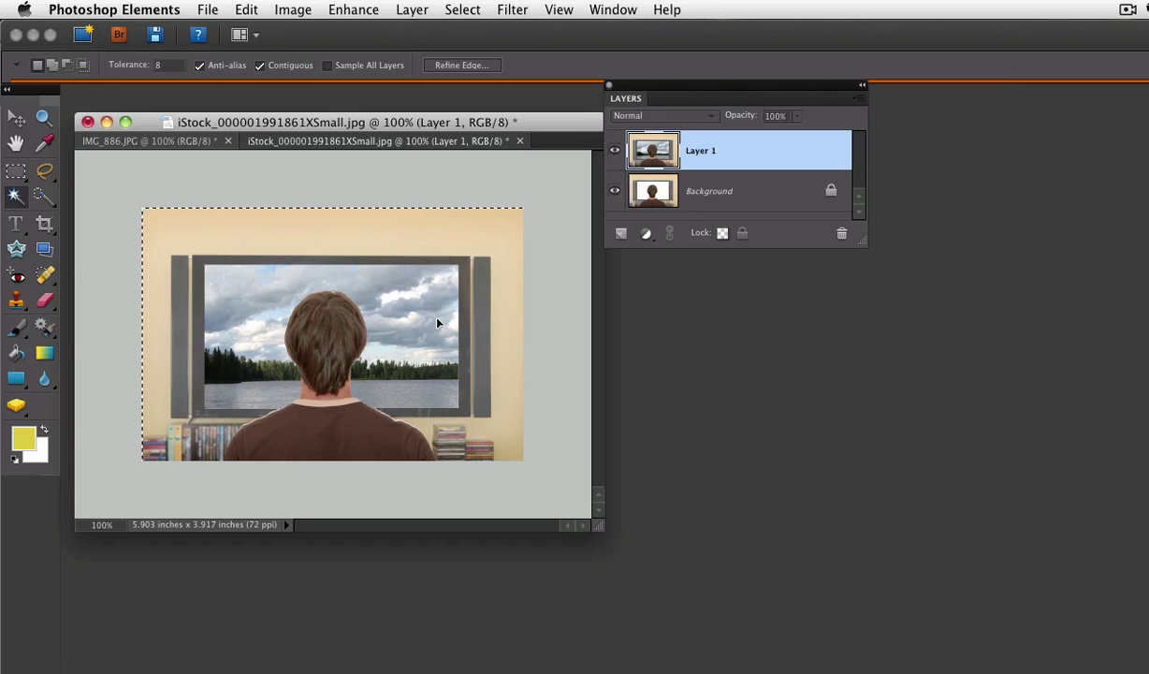
Free Transform the pasted lake layer: scale it down, level it, and commit
left_click(16, 120)
mouse_move(385, 292)
left_mouse_down()
mouse_move(333, 286)
mouse_move(384, 274)
mouse_move(411, 325)
mouse_move(399, 327)
left_mouse_up()
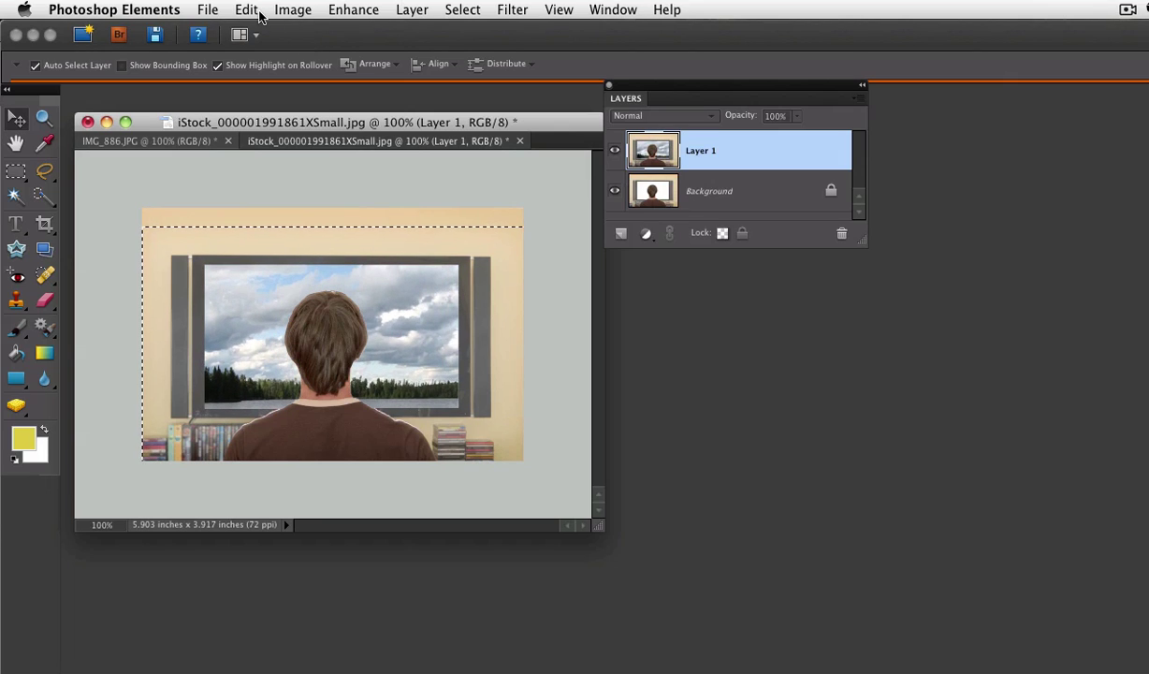
left_click(290, 11)
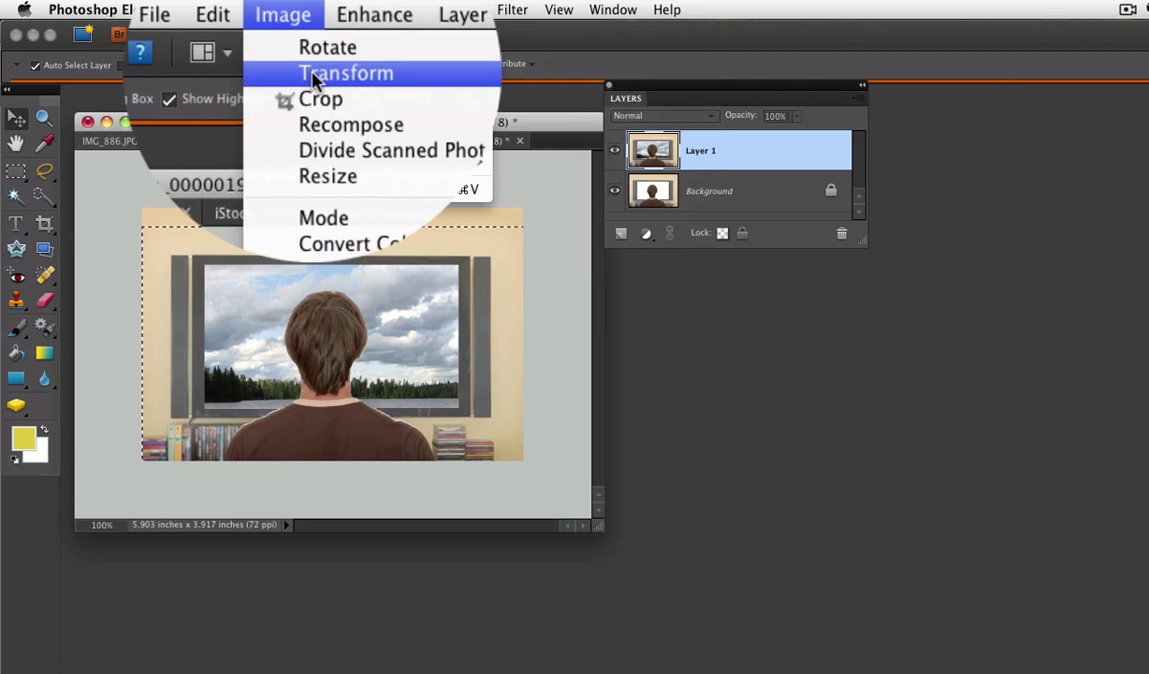
mouse_move(346, 73)
left_click(510, 68)
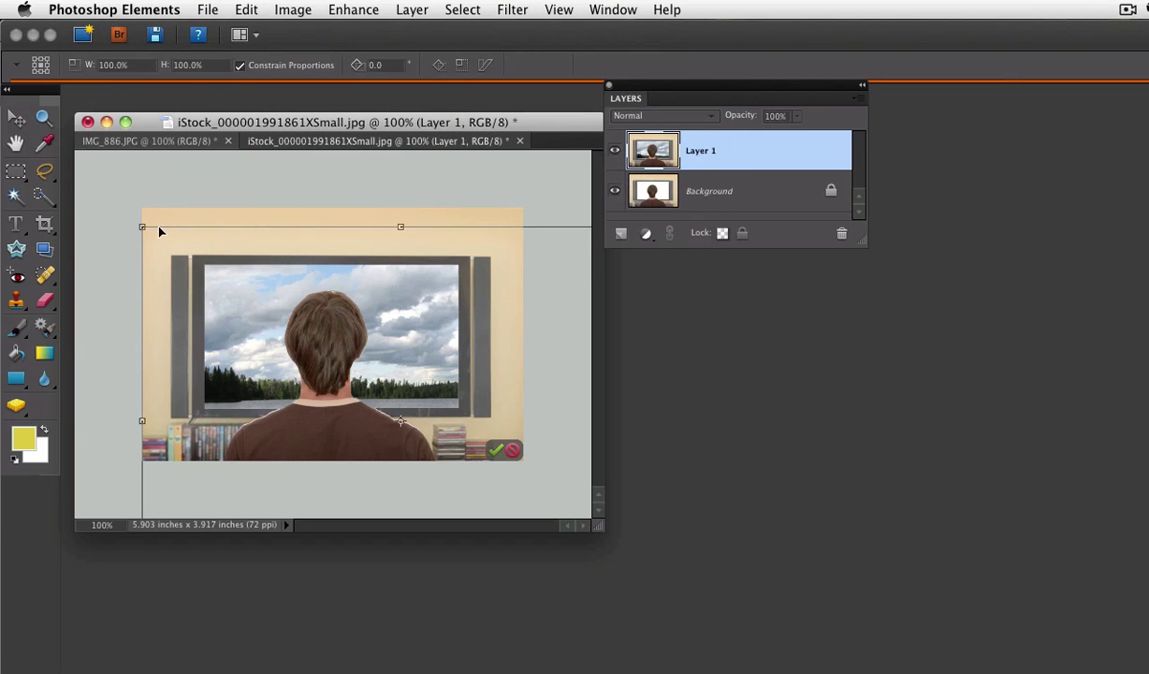
left_click_drag(142, 226, 284, 307)
mouse_move(385, 353)
left_mouse_down()
mouse_move(227, 272)
mouse_move(272, 261)
left_mouse_up()
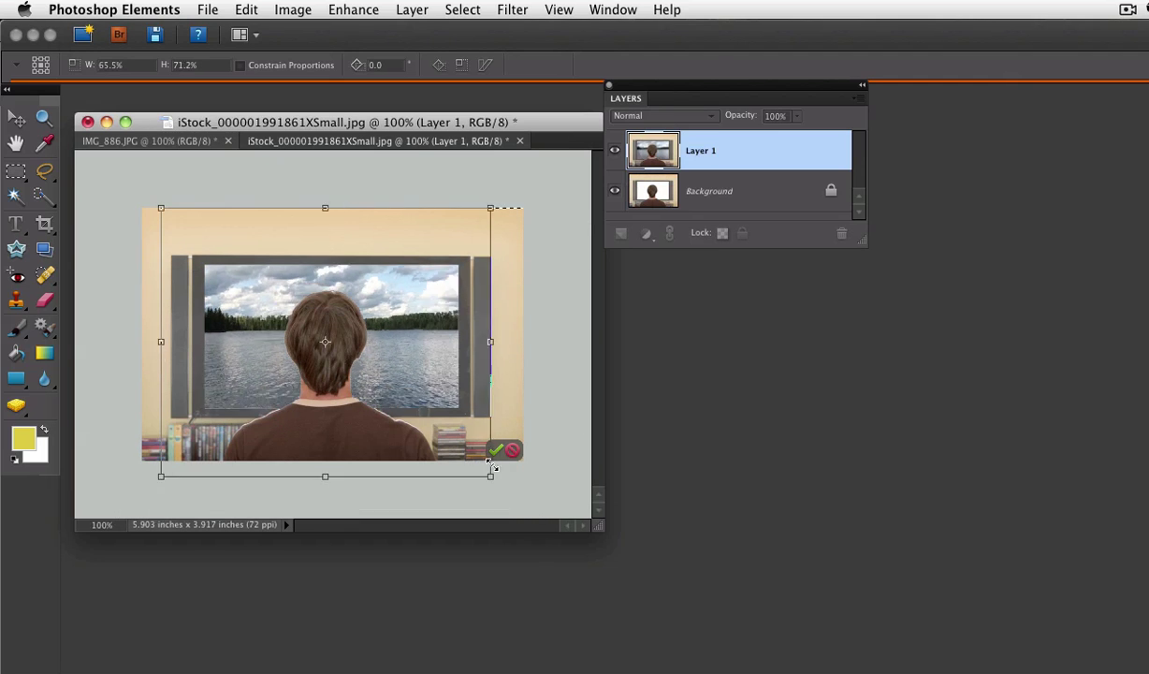
left_click_drag(537, 514, 470, 459)
left_click_drag(470, 198, 486, 198)
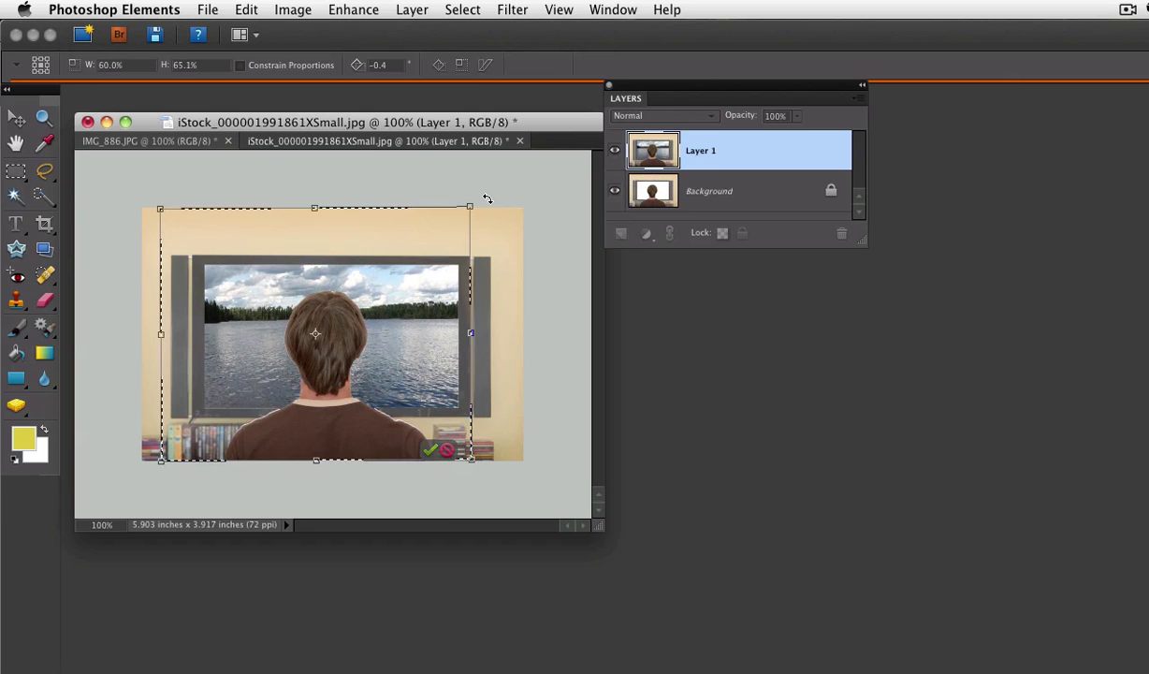
key("Return")
Drag the lake scene so the clouds and treeline sit inside the TV screen
left_click_drag(430, 319, 413, 278)
left_click_drag(409, 321, 413, 278)
mouse_move(424, 318)
left_mouse_down()
mouse_move(360, 279)
mouse_move(480, 318)
mouse_move(514, 414)
left_mouse_up()
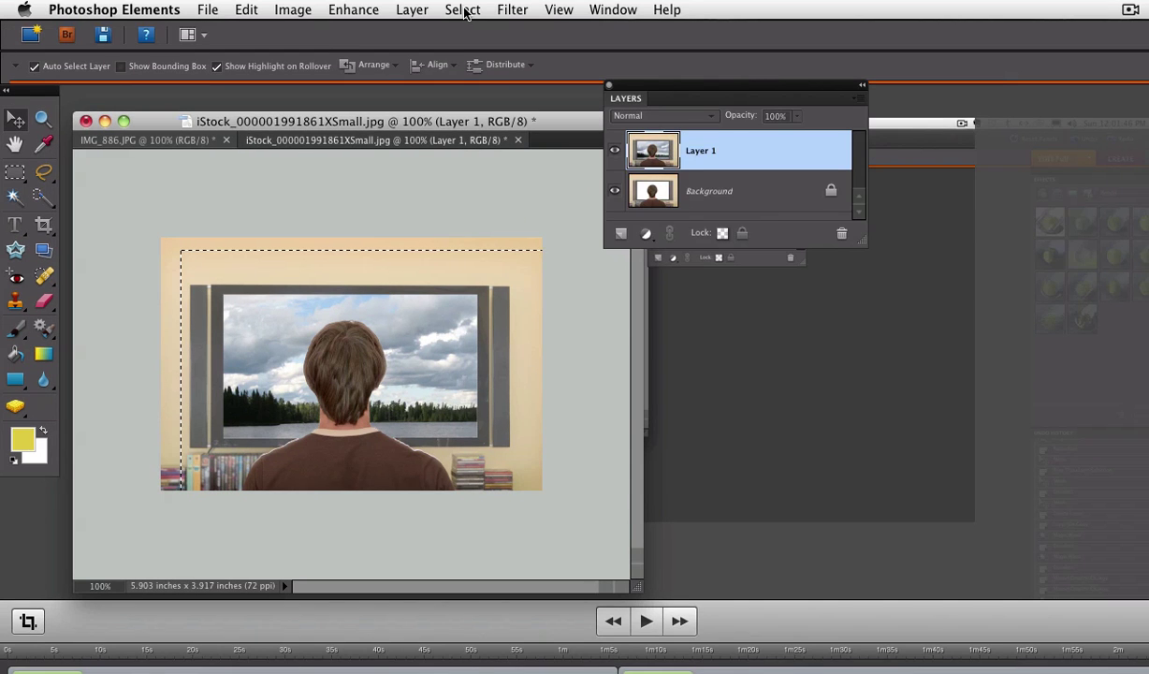
Deselect, then nudge Layer 1 slightly upward within the TV screen
left_click(462, 11)
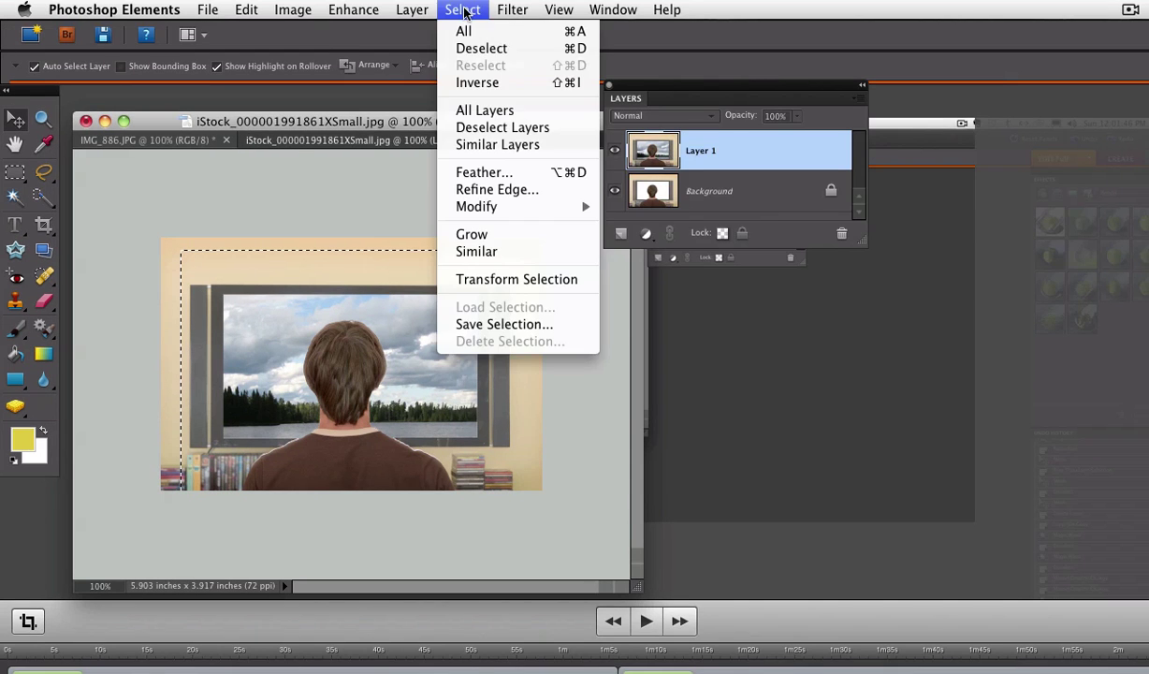
left_click(466, 95)
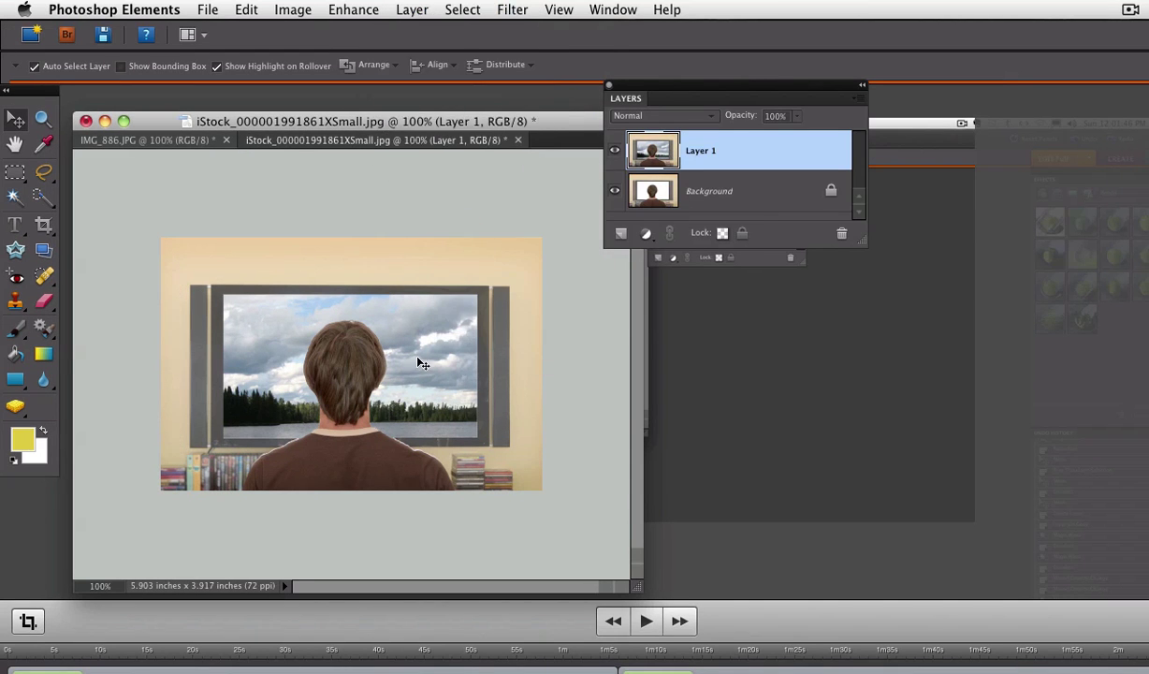
mouse_move(422, 363)
left_mouse_down()
mouse_move(415, 348)
mouse_move(430, 360)
left_mouse_up()
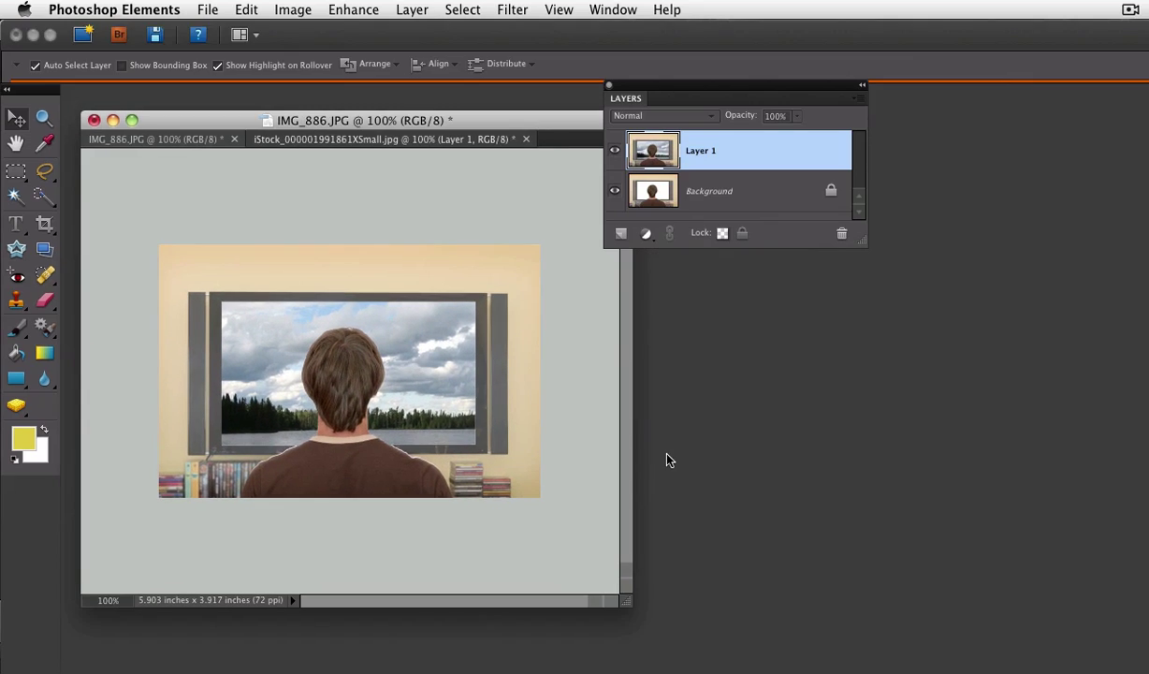